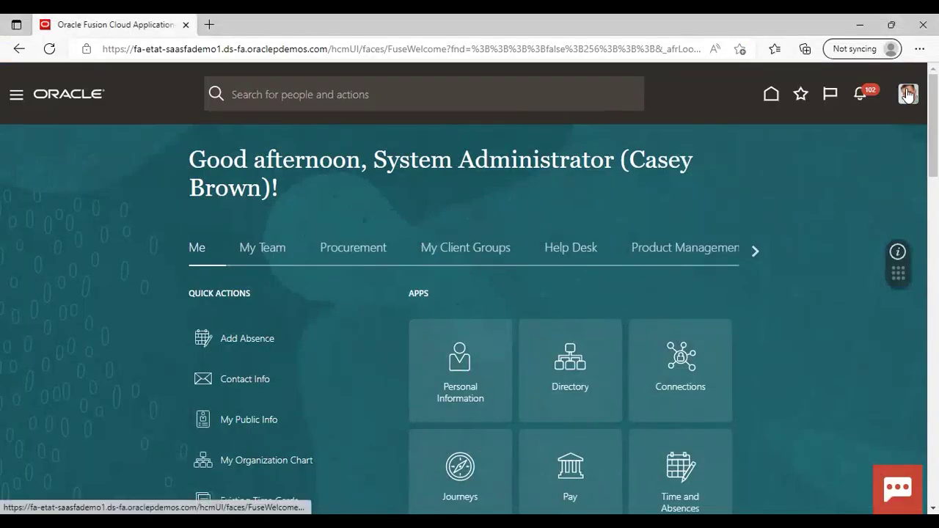
Step: Open Setup and Maintenance from the avatar menu and switch the offering to Financials
left_click(908, 95)
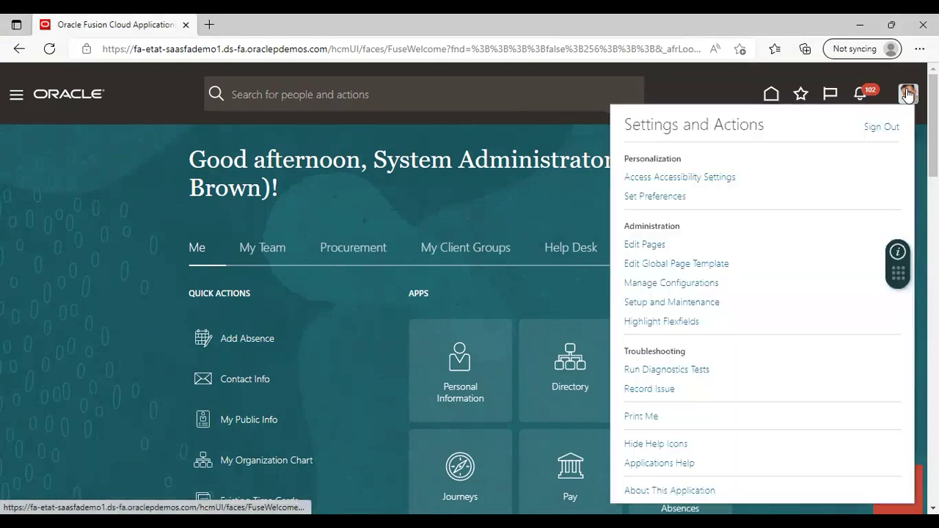
left_click(657, 302)
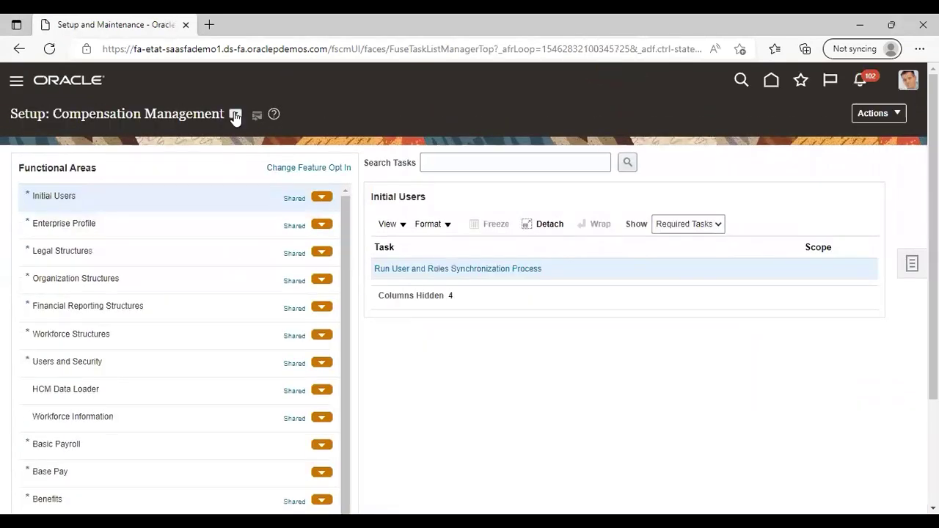
left_click(235, 115)
left_click(256, 208)
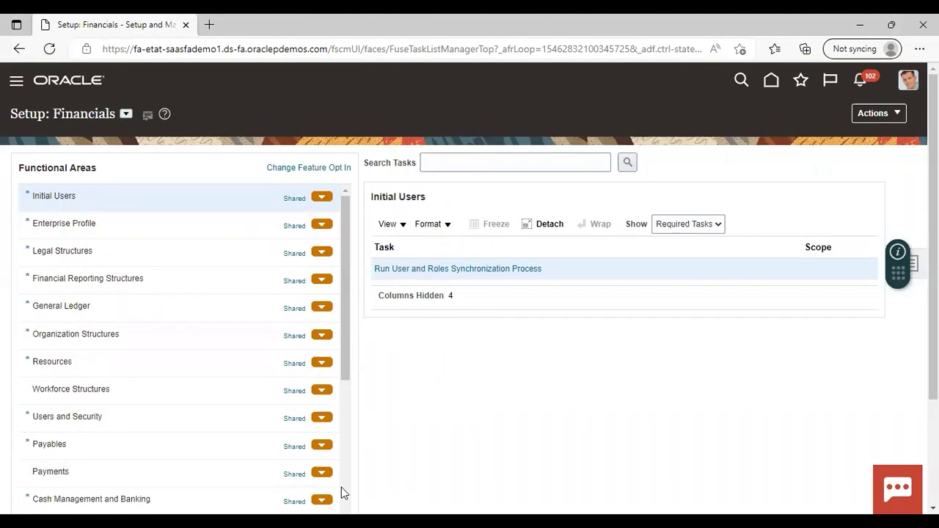
Step: Search Revenue Management setup tasks for 'identification' and select the performance obligation rules task
scroll(342, 495, "down", 5)
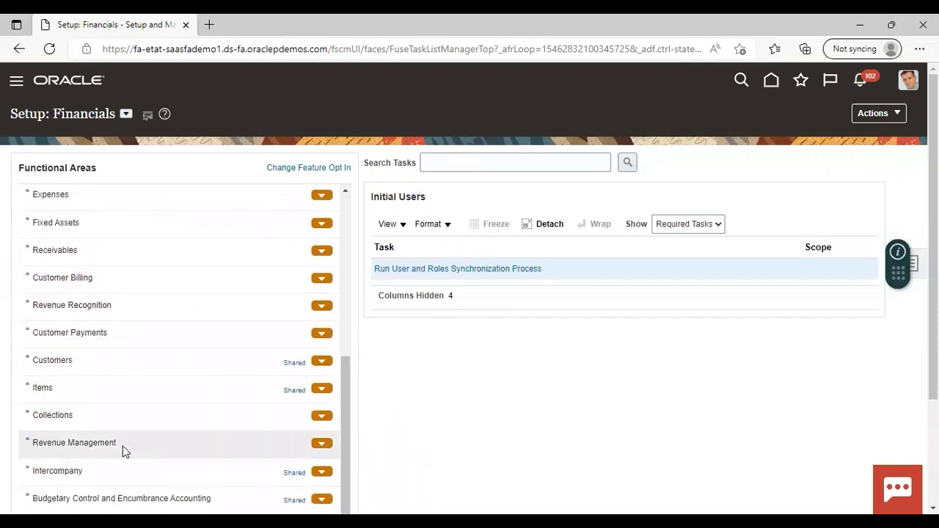
left_click(122, 446)
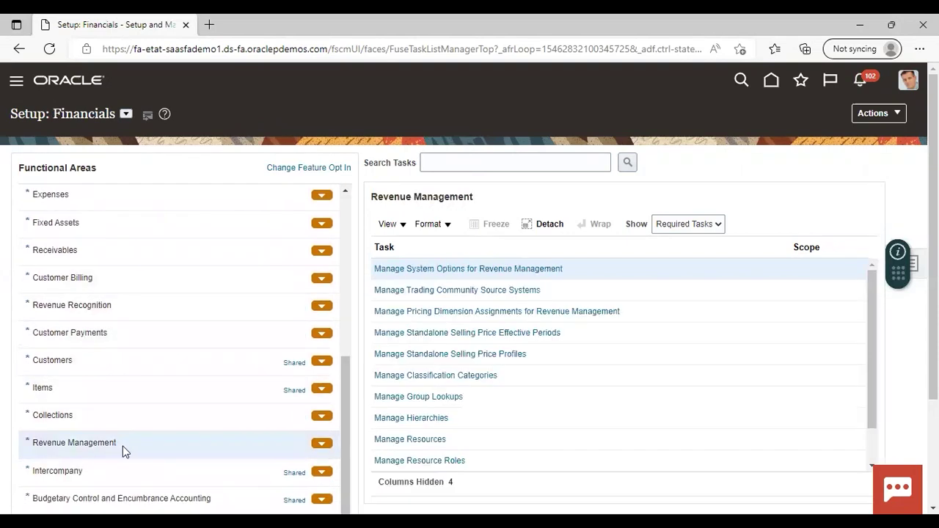
left_click(505, 163)
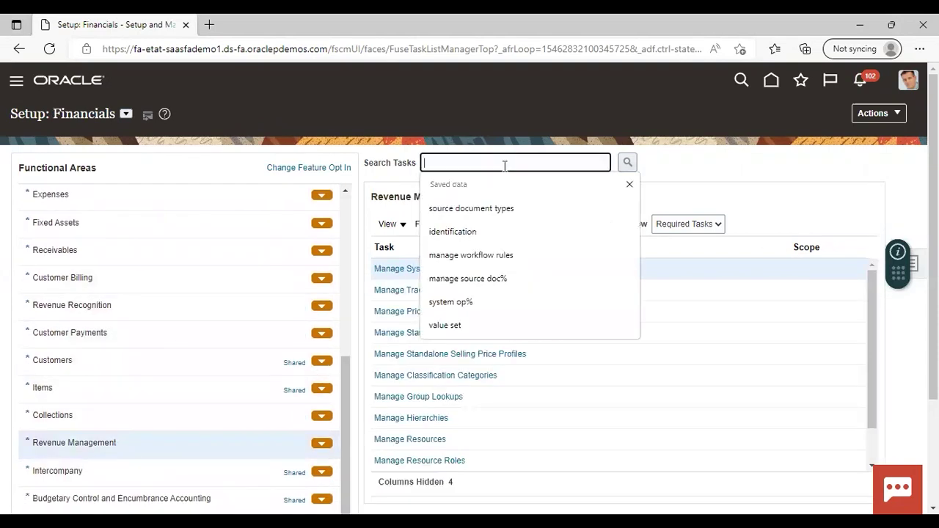
left_click(478, 229)
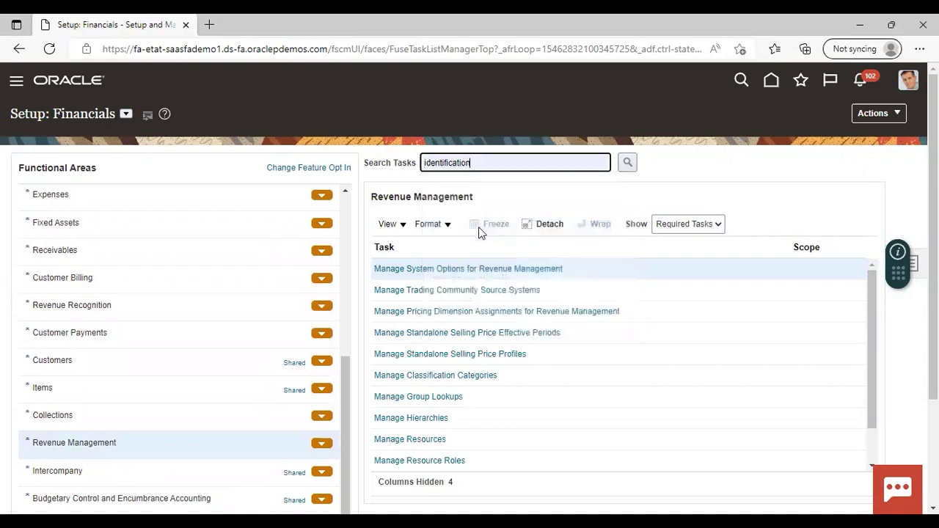
left_click(628, 165)
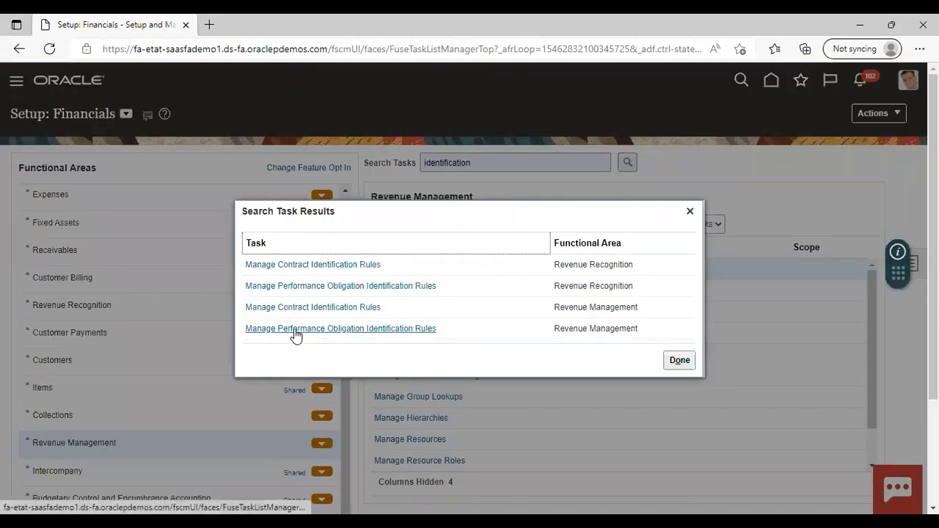
left_click(349, 328)
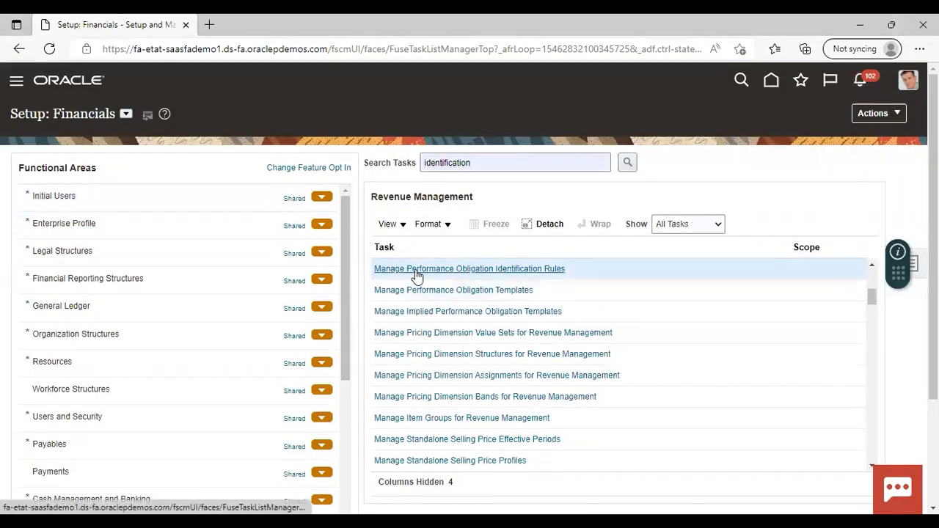
Step: Open Manage Performance Obligation Identification Rules and review existing rule priorities from 15 to 990
left_click(414, 269)
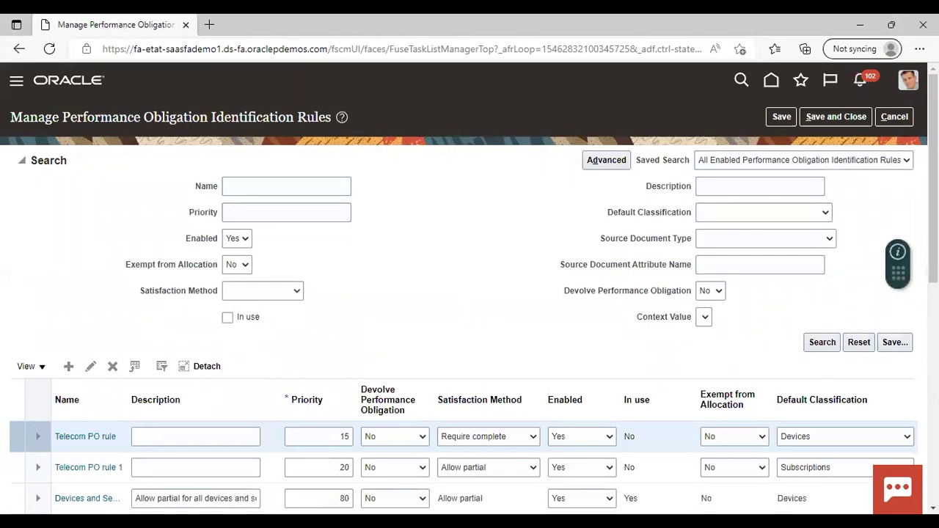
scroll(470, 288, "down", 3)
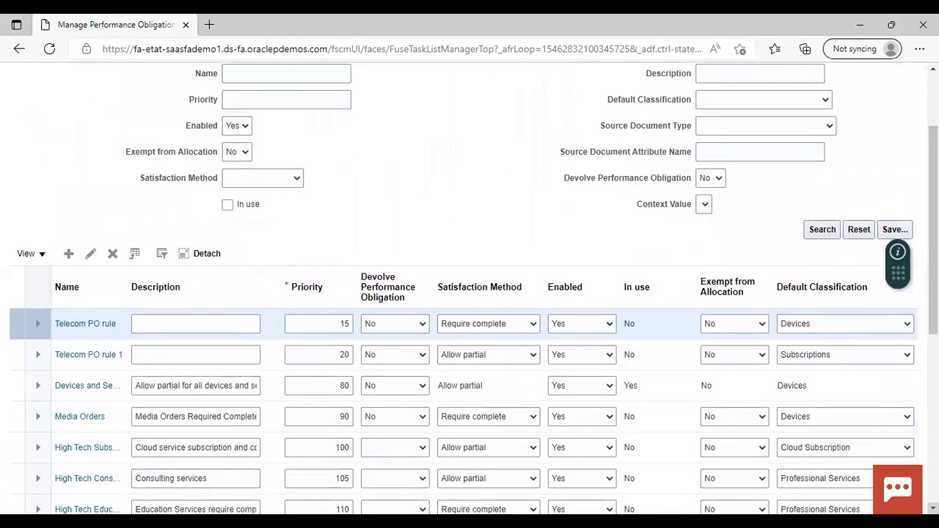
scroll(469, 289, "down", 6)
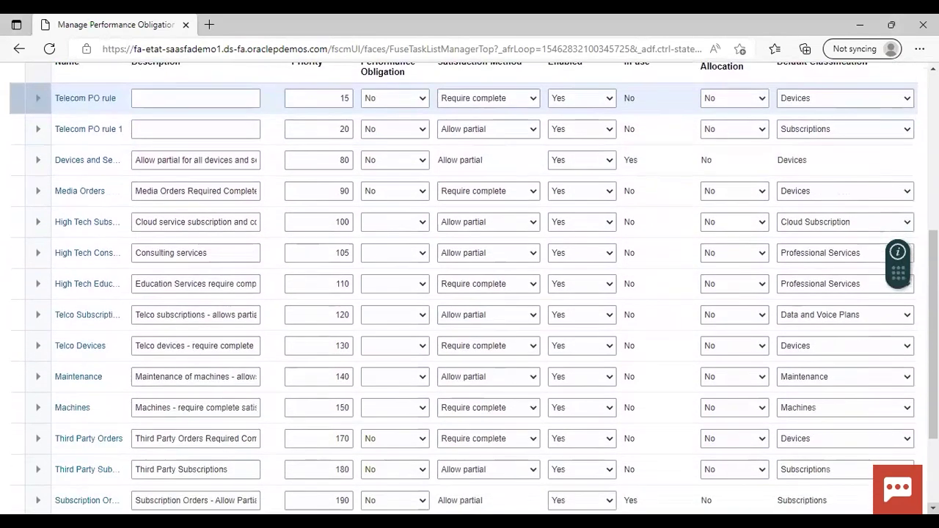
scroll(469, 288, "down", 3)
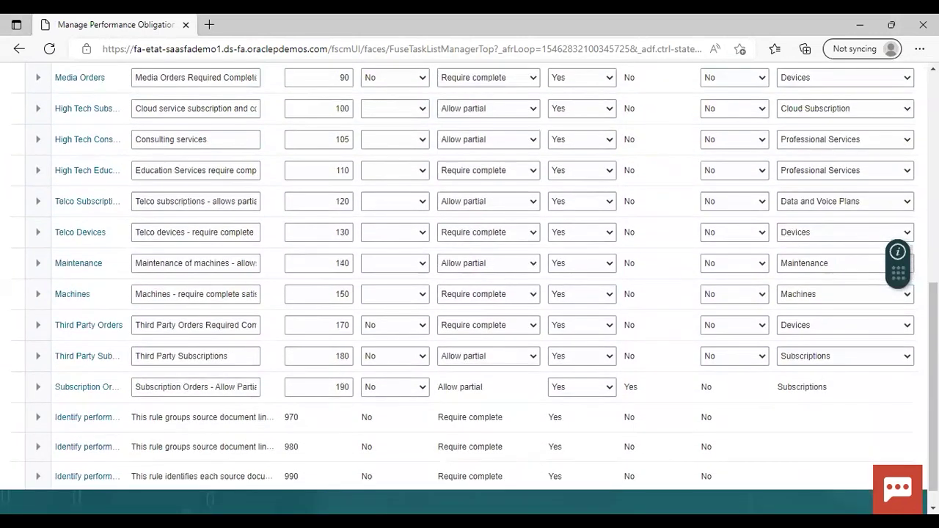
scroll(470, 289, "up", 12)
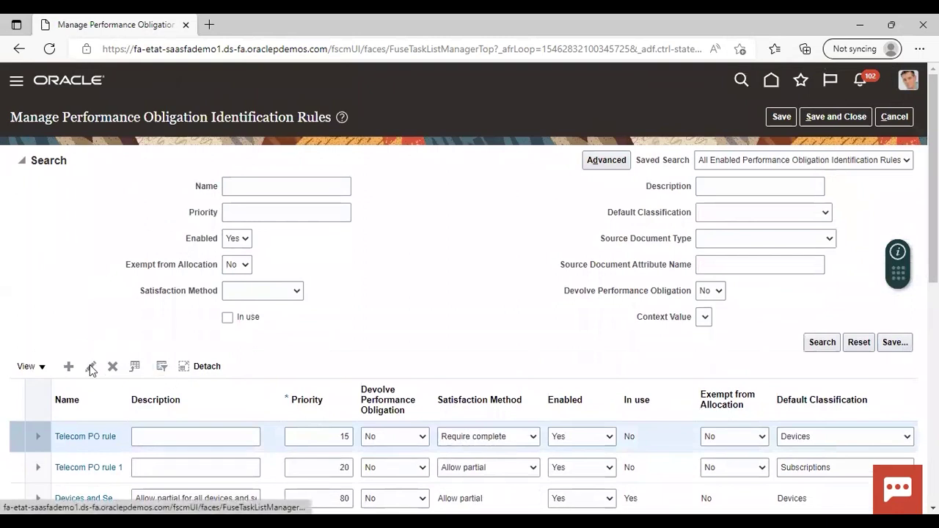
Step: Create a new rule named 'Telecom Rule 1' with priority 15
left_click(68, 367)
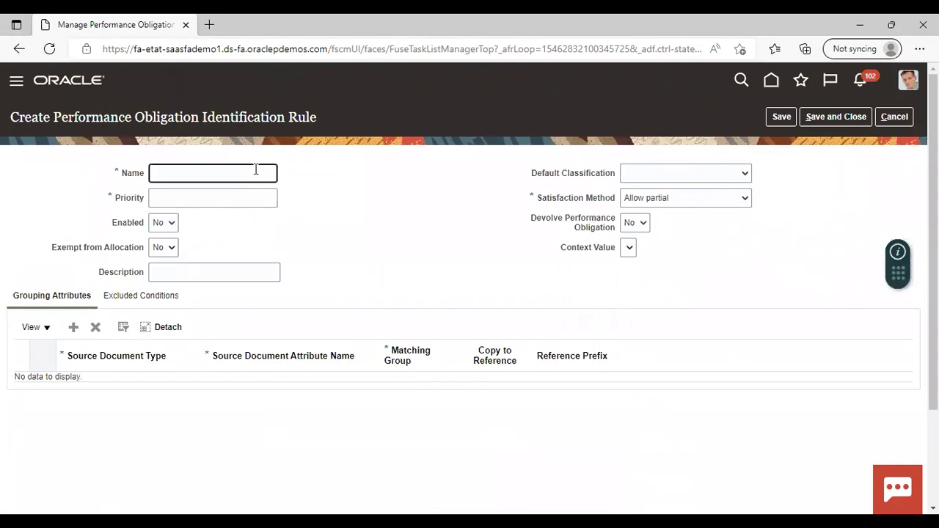
type("Telecom Rule 1")
left_click(258, 193)
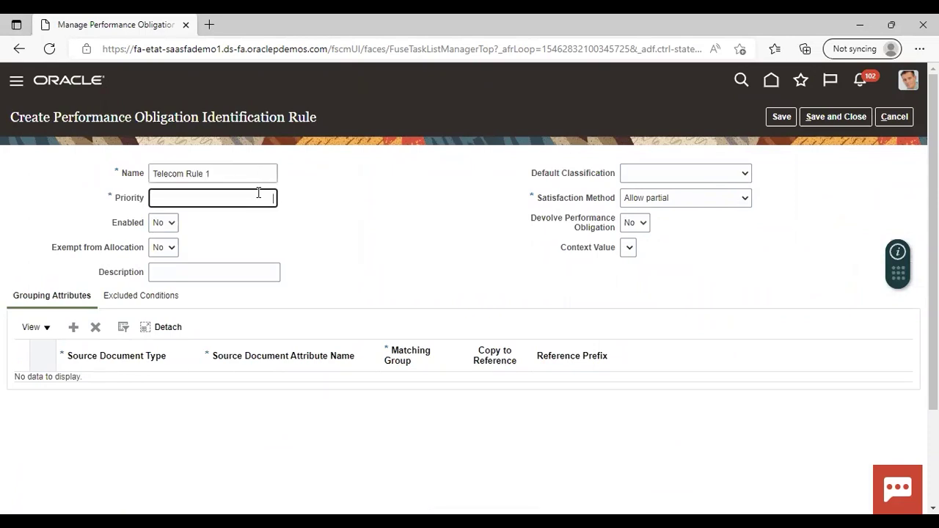
left_click(310, 223)
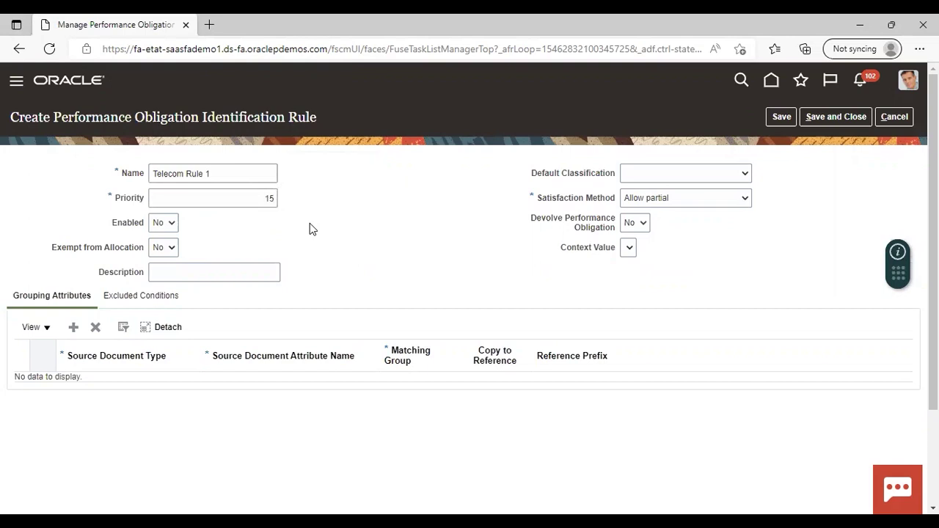
Step: Enable the rule, set classification to Devices and satisfaction method to Require complete
left_click(171, 228)
left_click(160, 251)
left_click(746, 174)
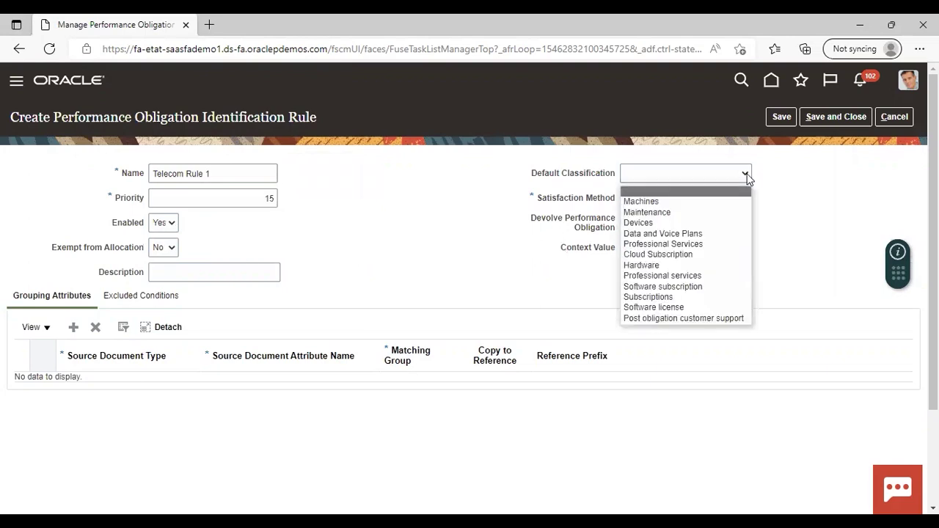
left_click(699, 224)
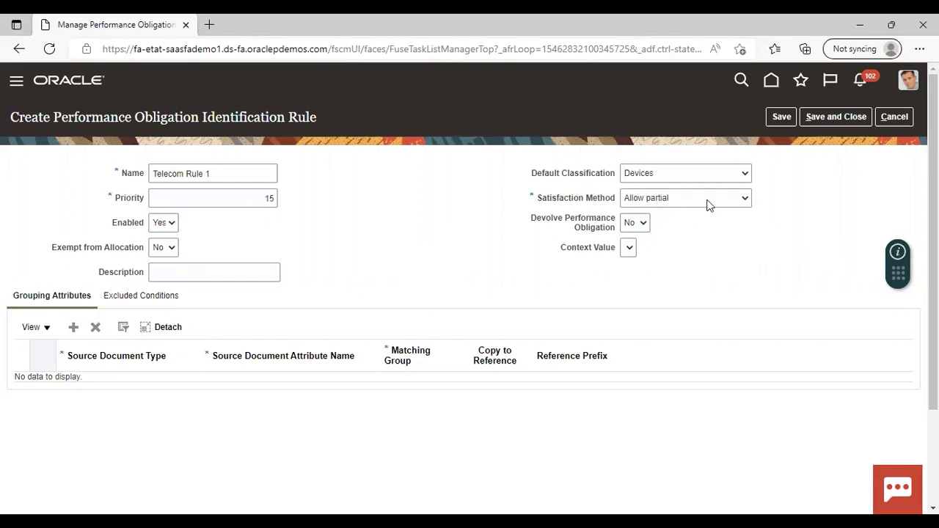
left_click(744, 203)
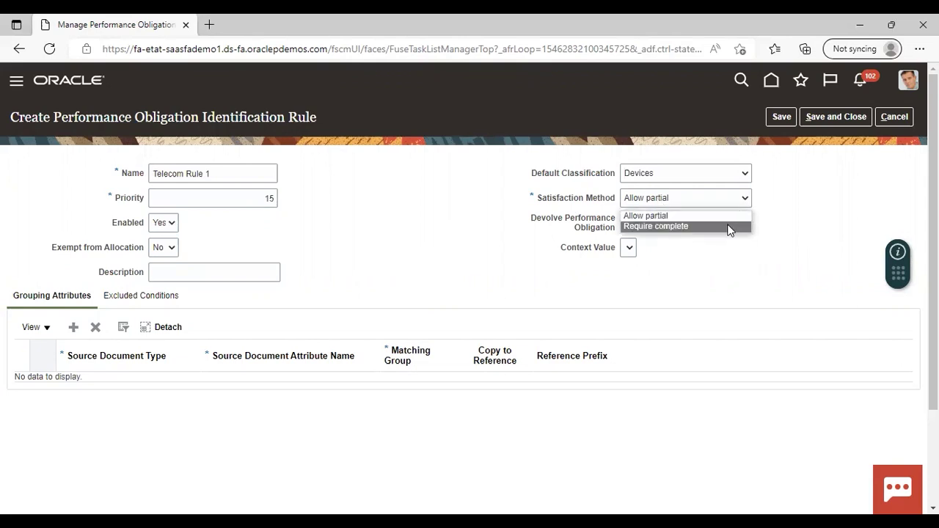
left_click(730, 228)
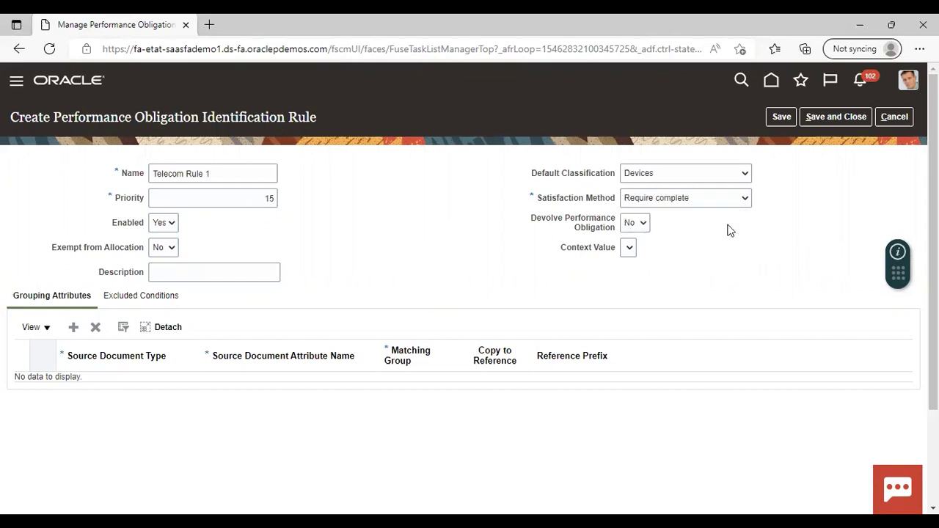
Step: Add a grouping attribute row with source document type Telecommunication Devices
left_click(74, 328)
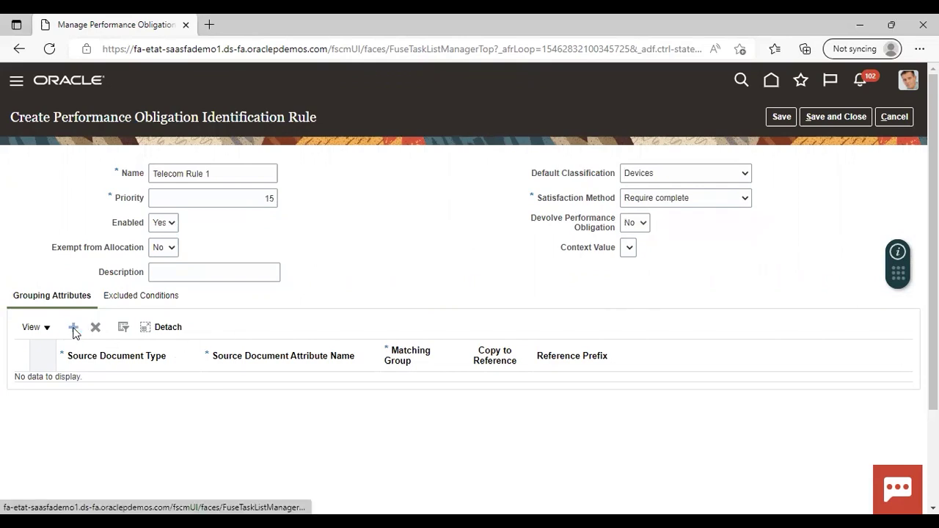
left_click(190, 389)
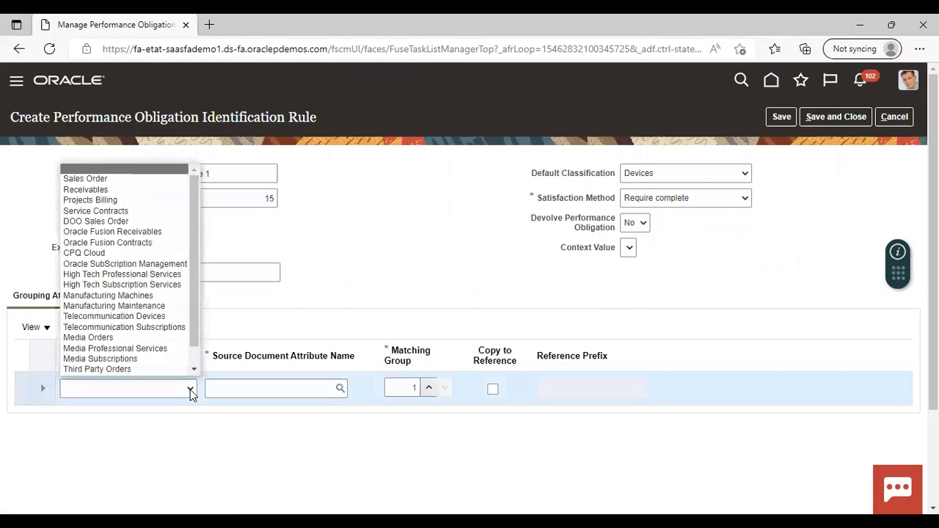
left_click(128, 324)
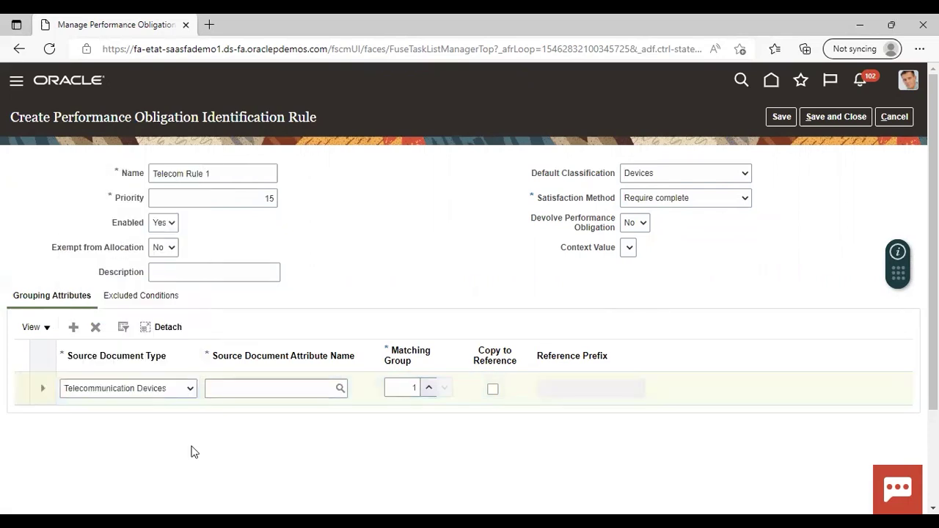
Step: Pick Extensible Line Character Attribute 10 as the attribute name and try saving the rule
left_click(340, 389)
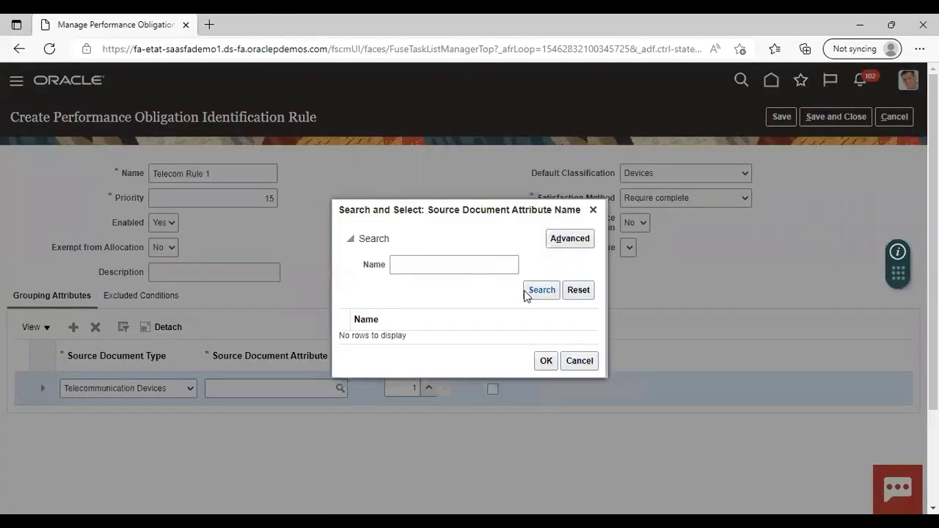
left_click(527, 292)
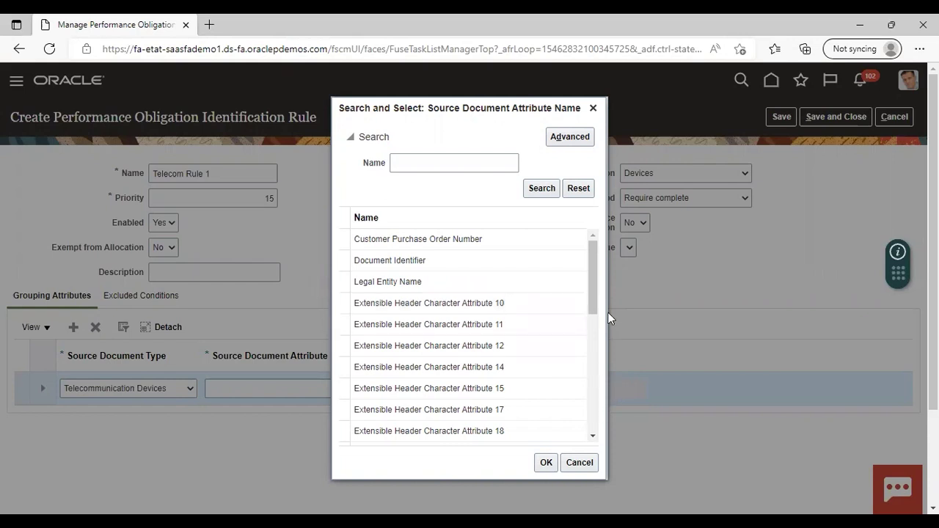
left_click_drag(593, 301, 599, 445)
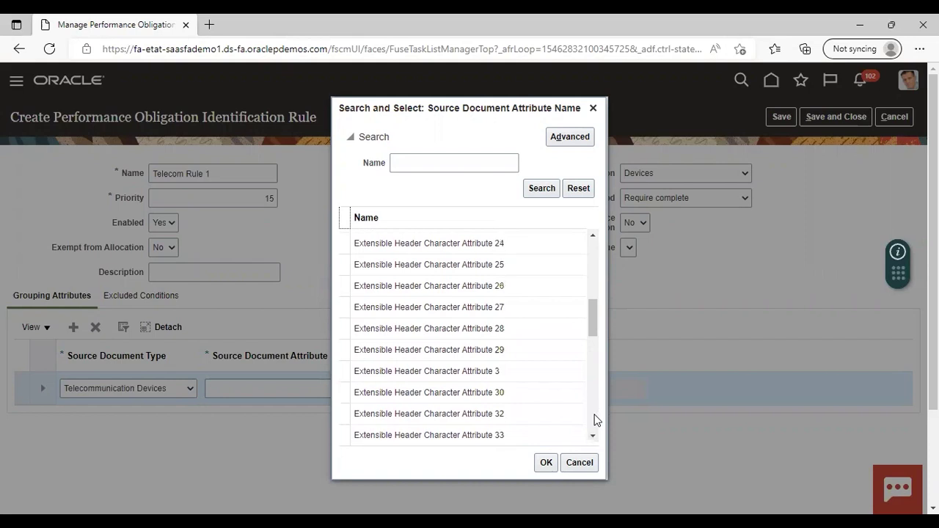
scroll(595, 419, "down", 5)
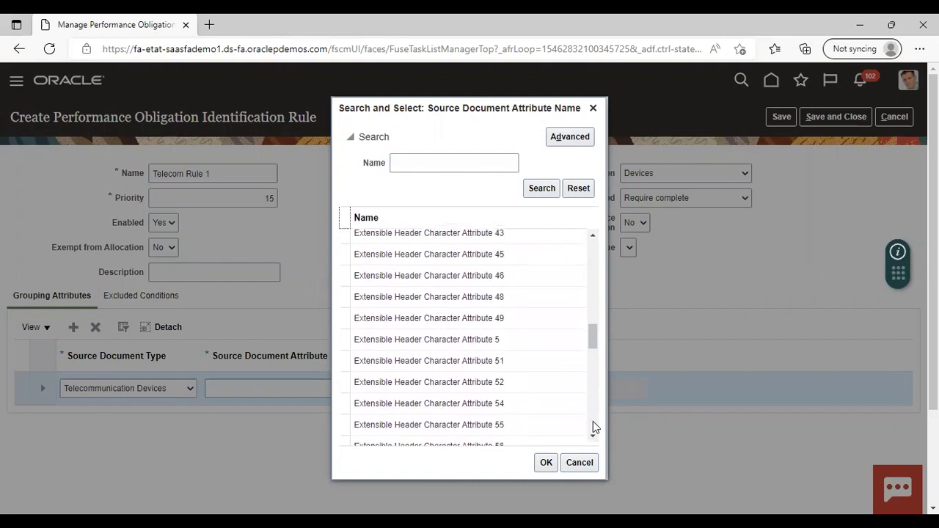
scroll(594, 420, "down", 10)
scroll(593, 421, "down", 3)
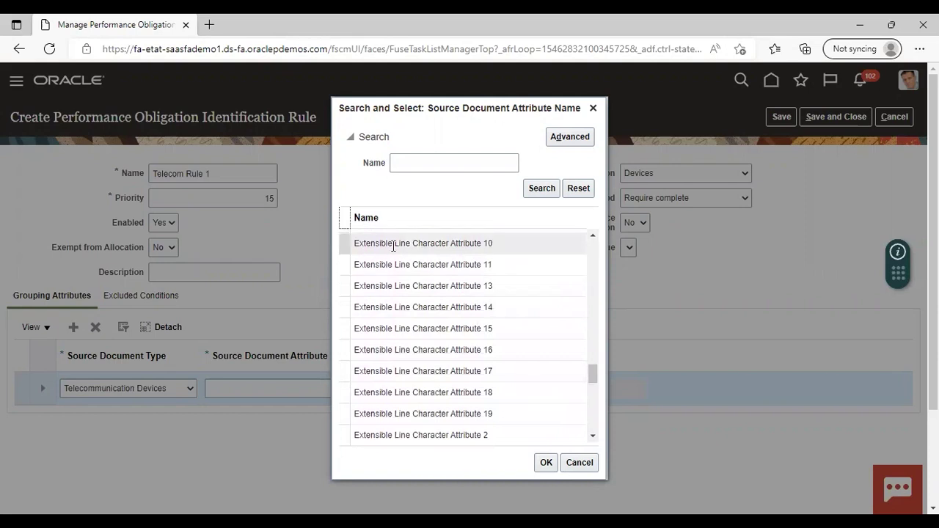
left_click(393, 245)
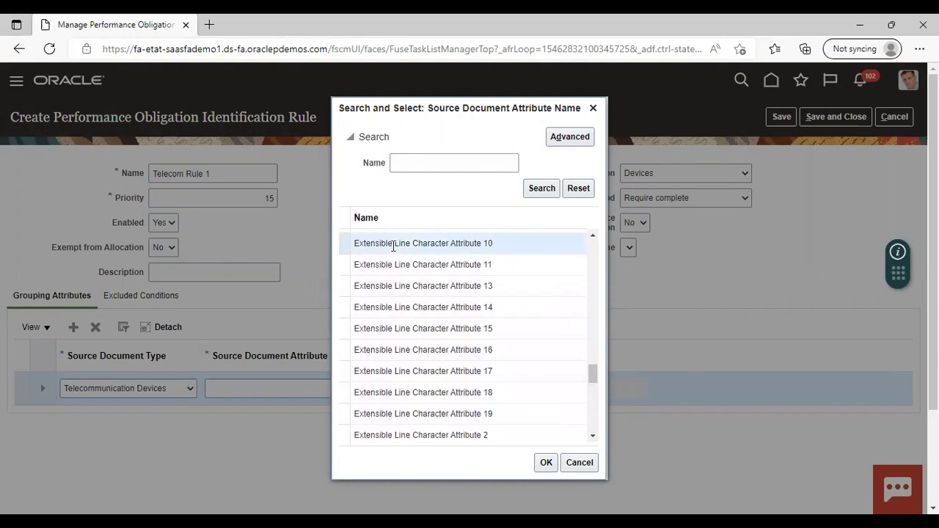
left_click(546, 463)
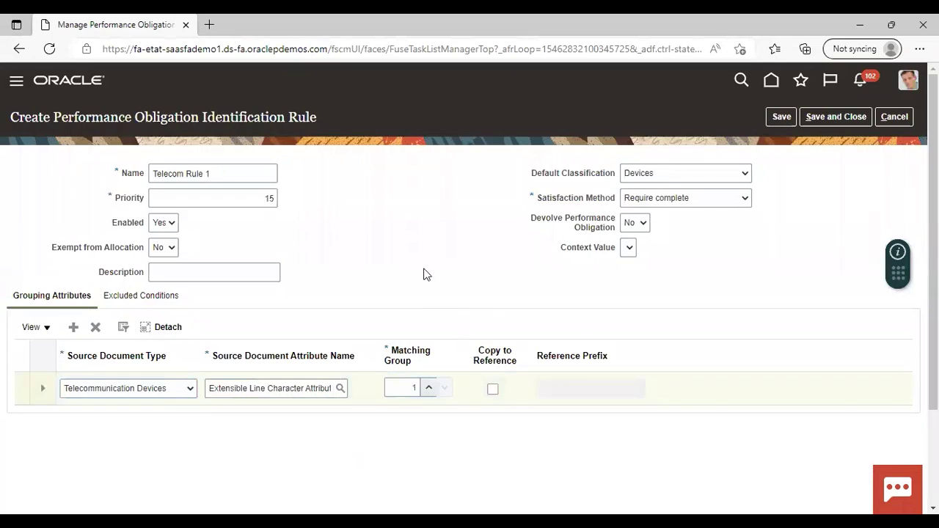
left_click(829, 124)
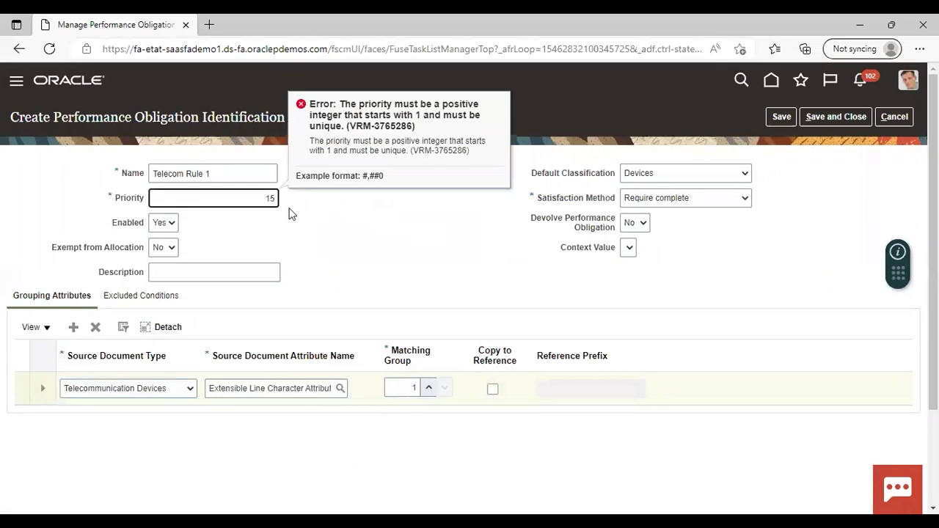
Step: Change Telecom Rule 1's priority to 115 and save and close it
type("1")
left_click(829, 121)
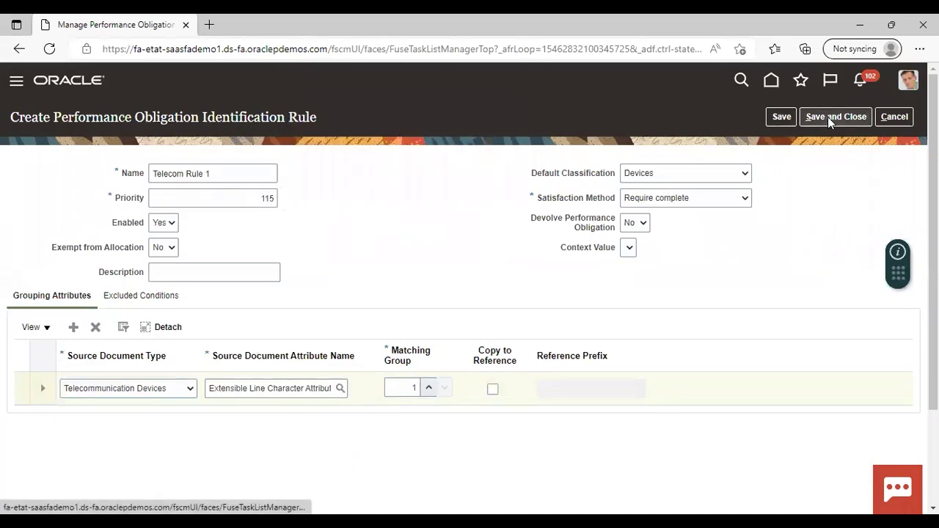
left_click(830, 119)
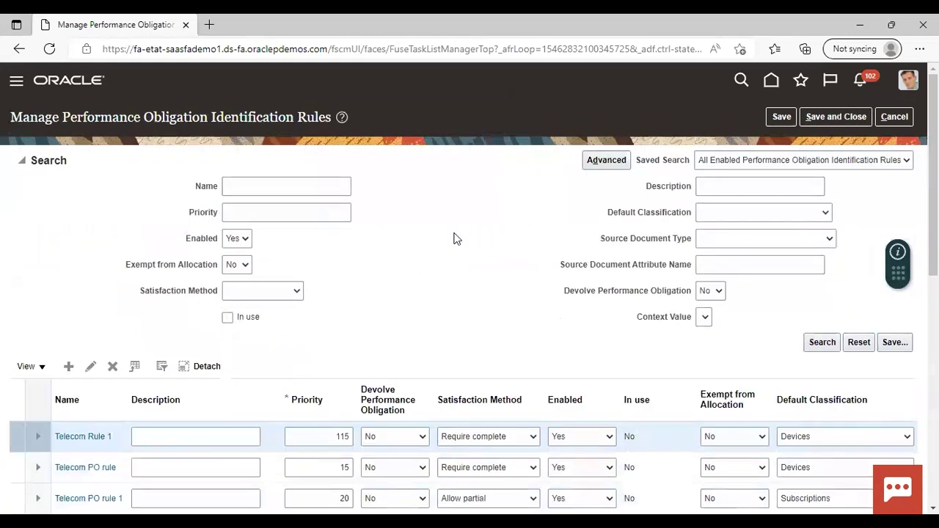
left_click(68, 367)
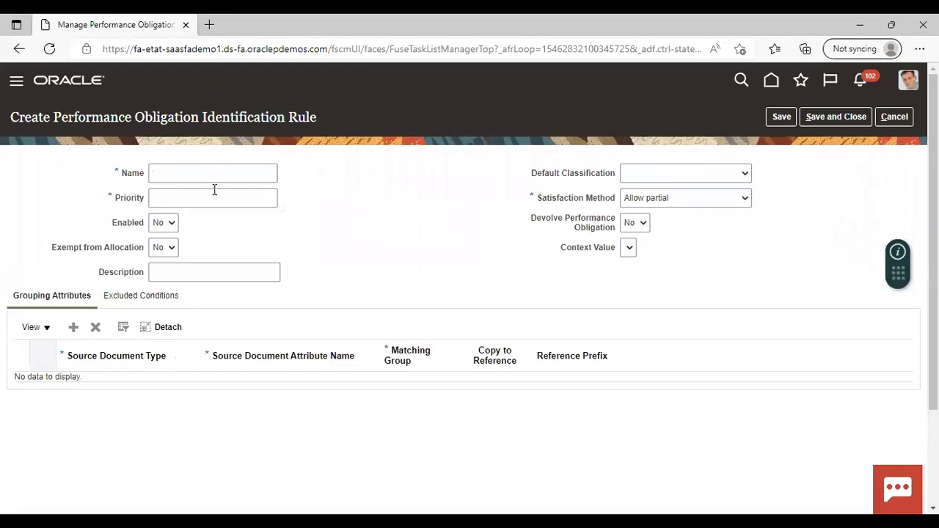
Step: Name the new rule 'Telecom rule 2' and give it priority 116
left_click(253, 172)
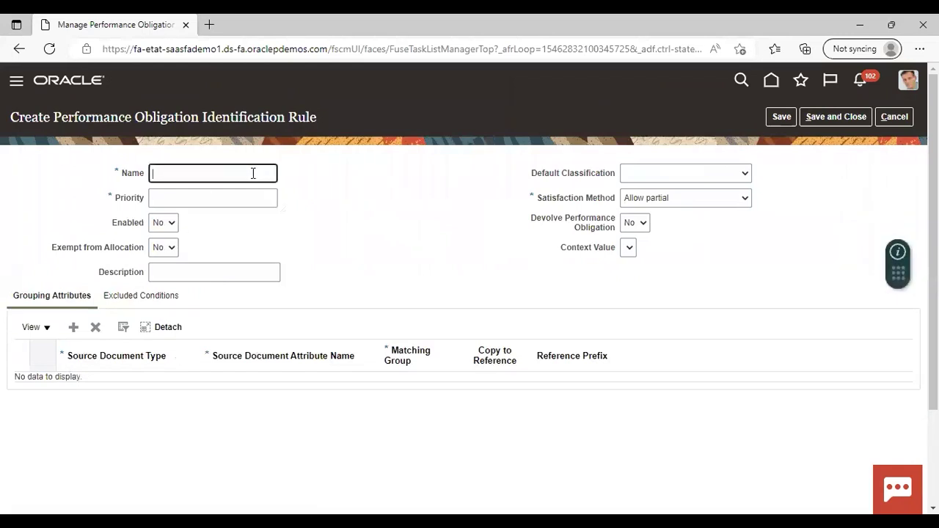
type("Telecom rule 2")
left_click(257, 198)
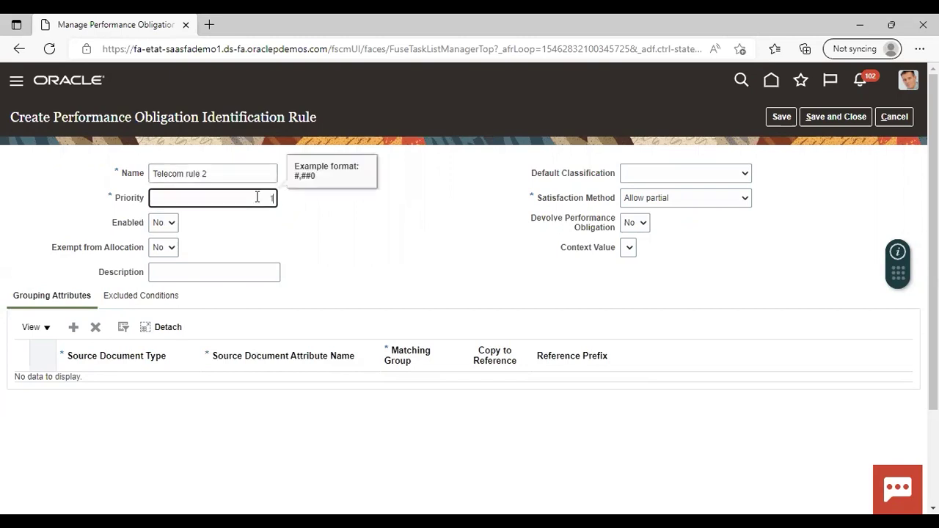
type("116")
left_click(352, 243)
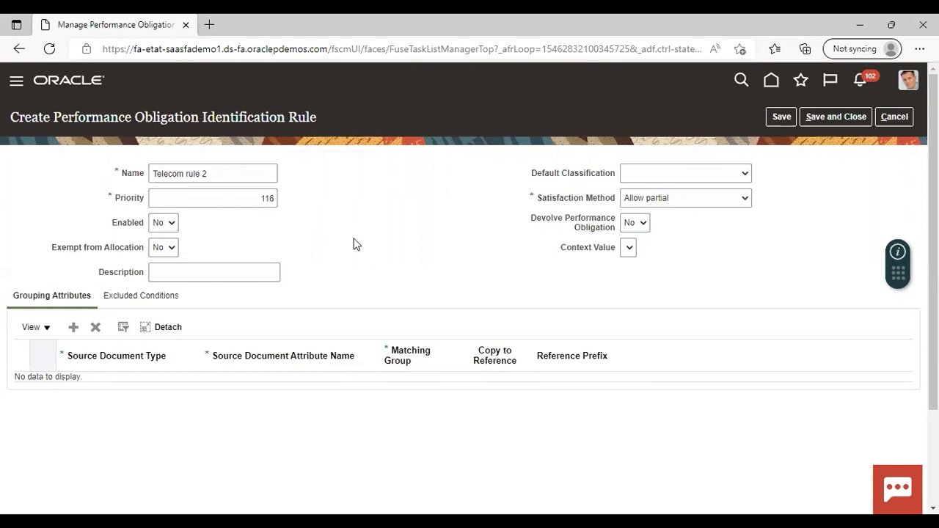
Step: Enable the rule, classify it as Subscriptions, keep Allow partial satisfaction, and add a grouping row
left_click(171, 224)
left_click(163, 251)
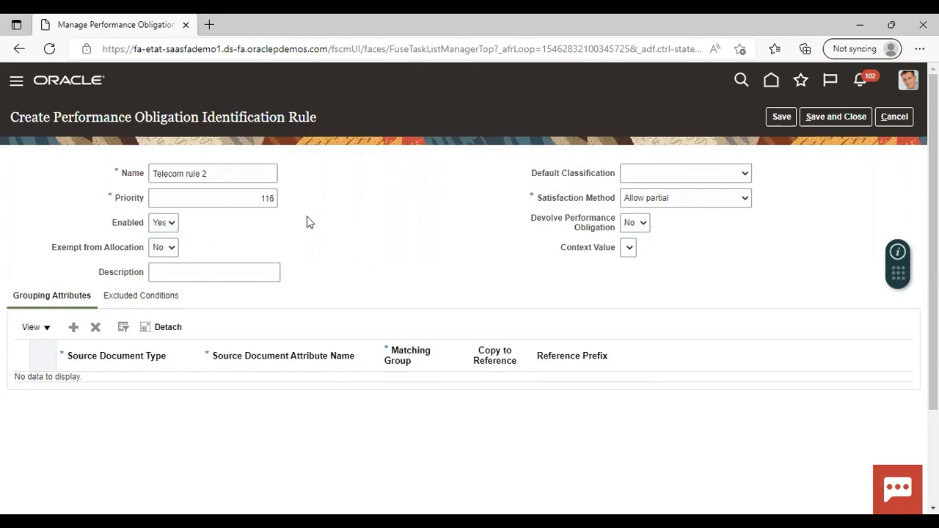
left_click(745, 173)
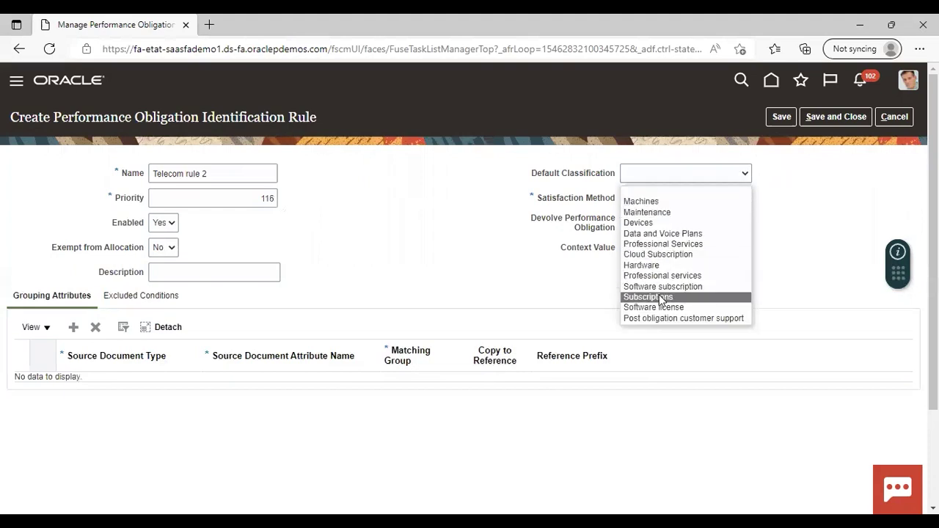
left_click(660, 298)
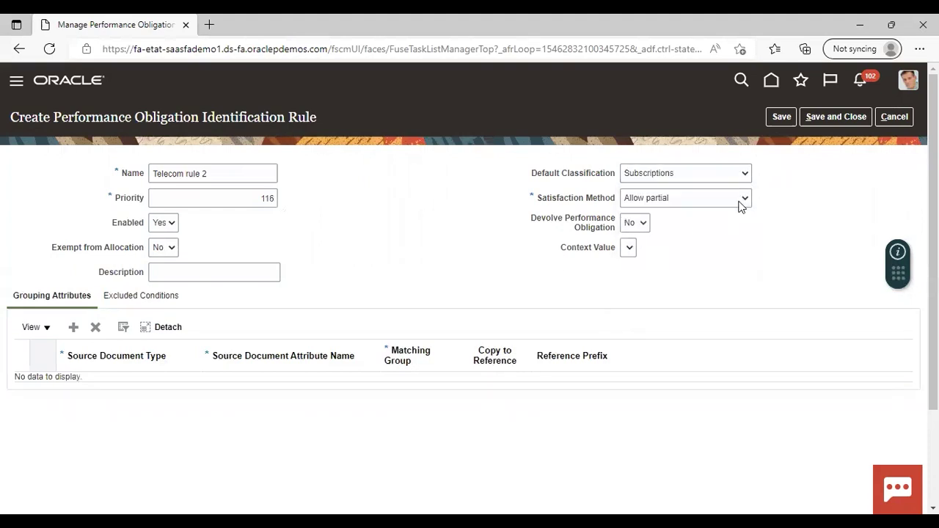
left_click(741, 202)
left_click(729, 218)
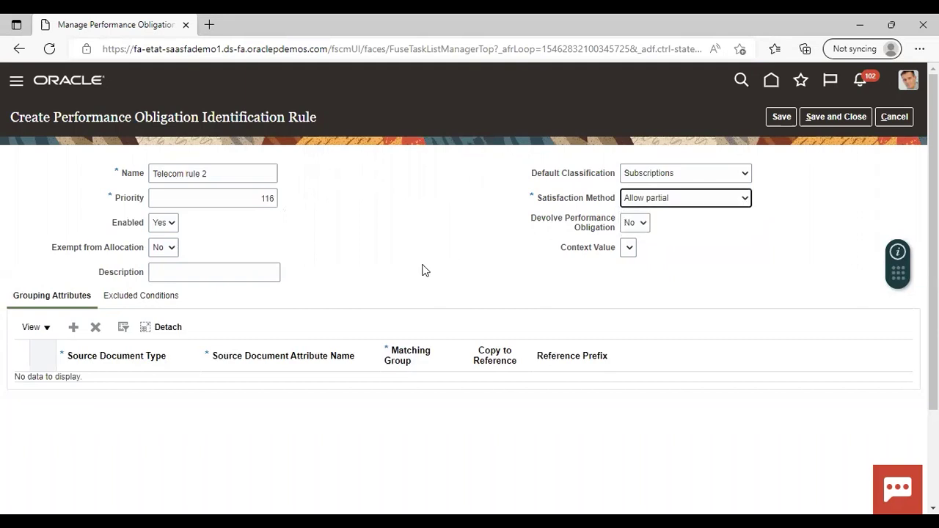
left_click(74, 328)
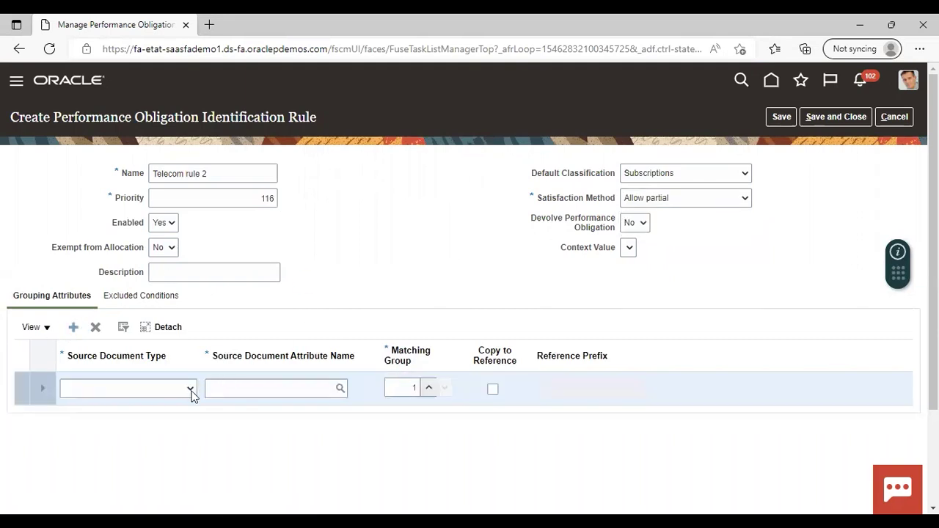
Step: Group on Telecommunication Subscriptions' Customer Purchase Order Number and save Telecom rule 2
left_click(190, 389)
left_click(162, 328)
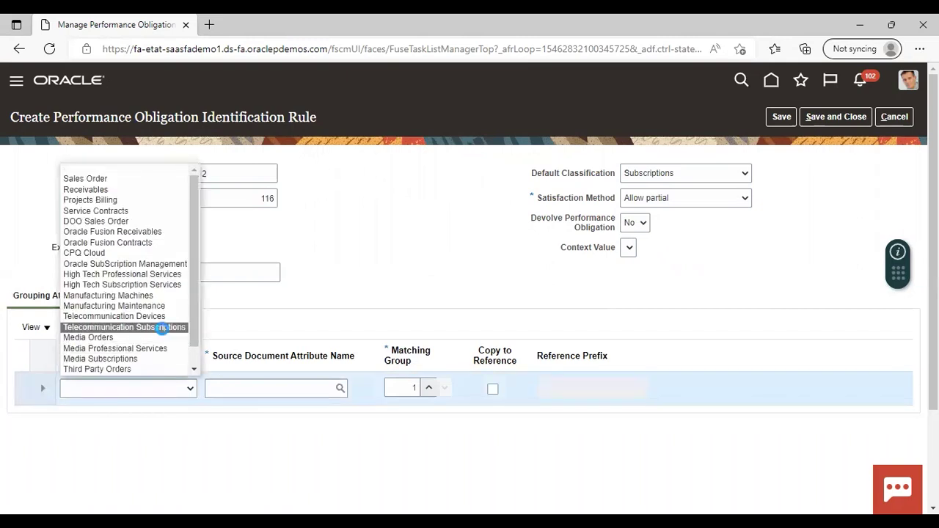
left_click(339, 388)
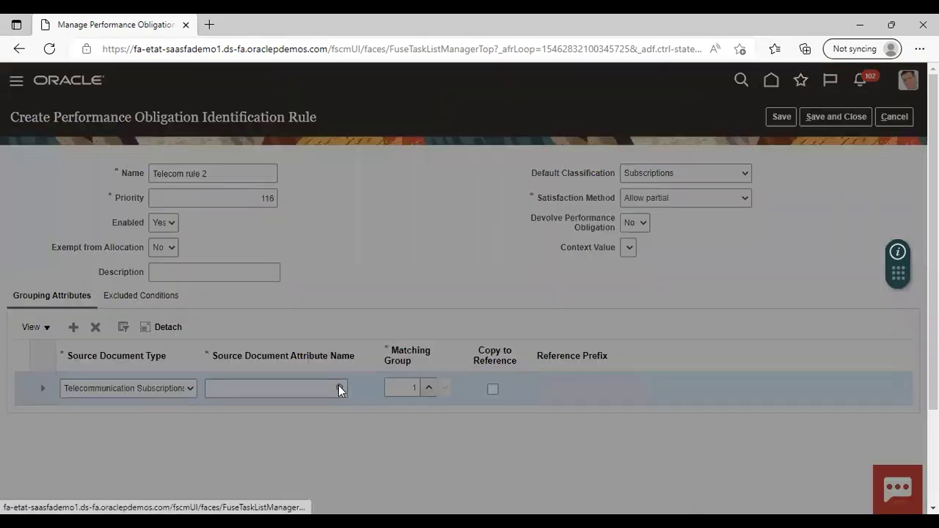
left_click(541, 290)
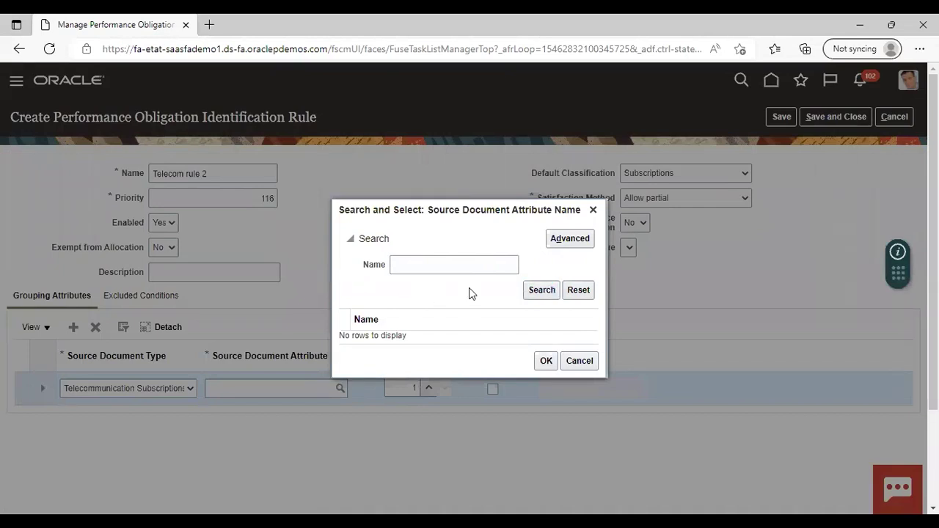
left_click(542, 290)
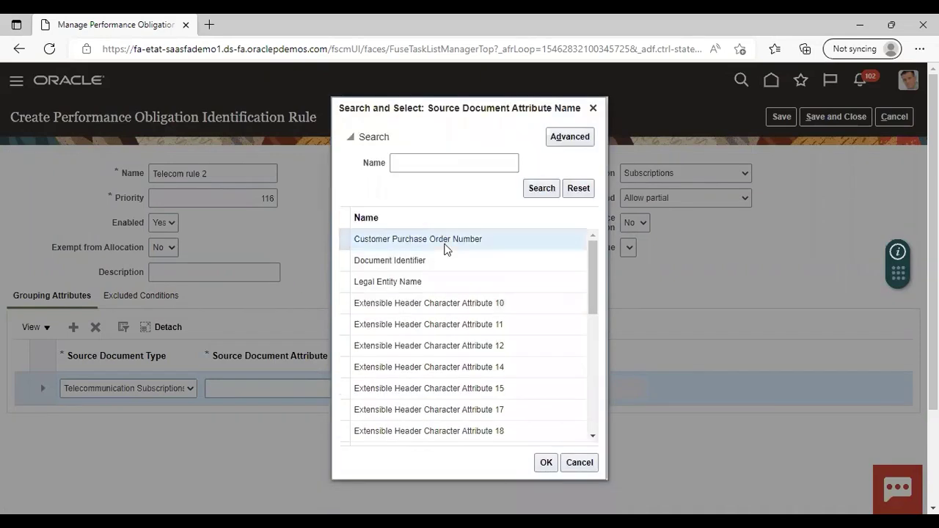
left_click(543, 464)
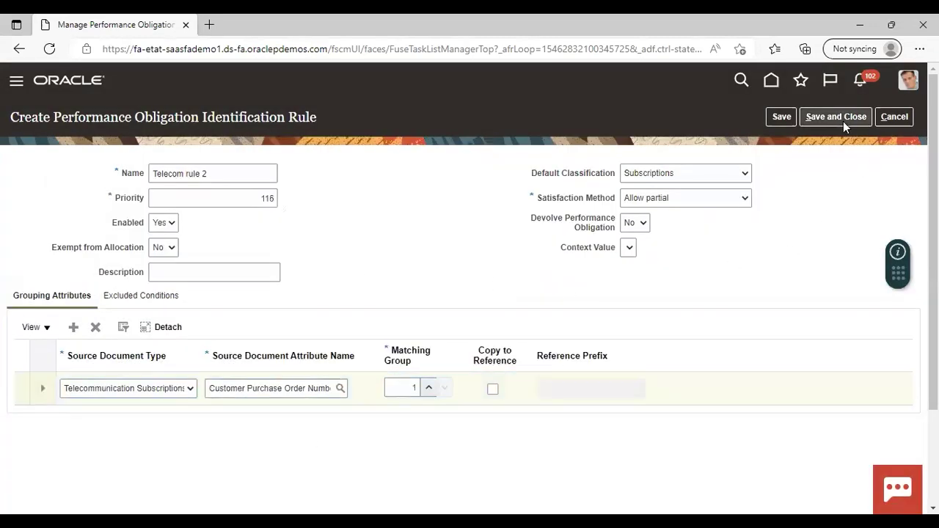
left_click(837, 118)
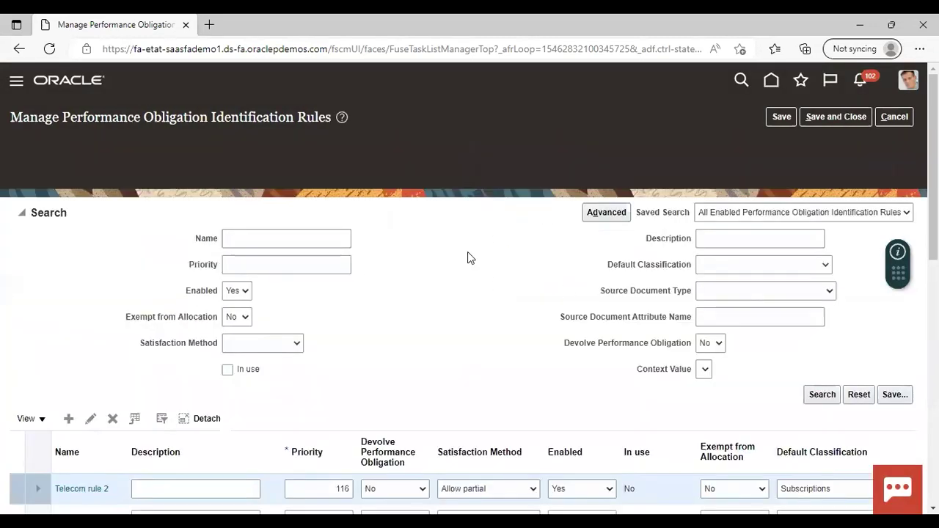